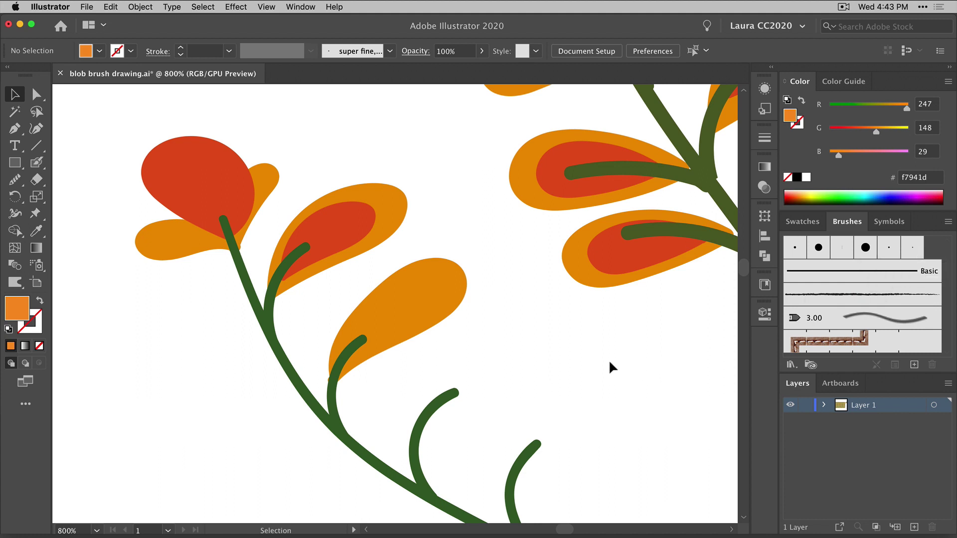
- With the Blob Brush, paint four orange wavy strokes below the right leaves using the 2pt low taper and super fine brushes
{"action": "key", "text": "shift+b"}
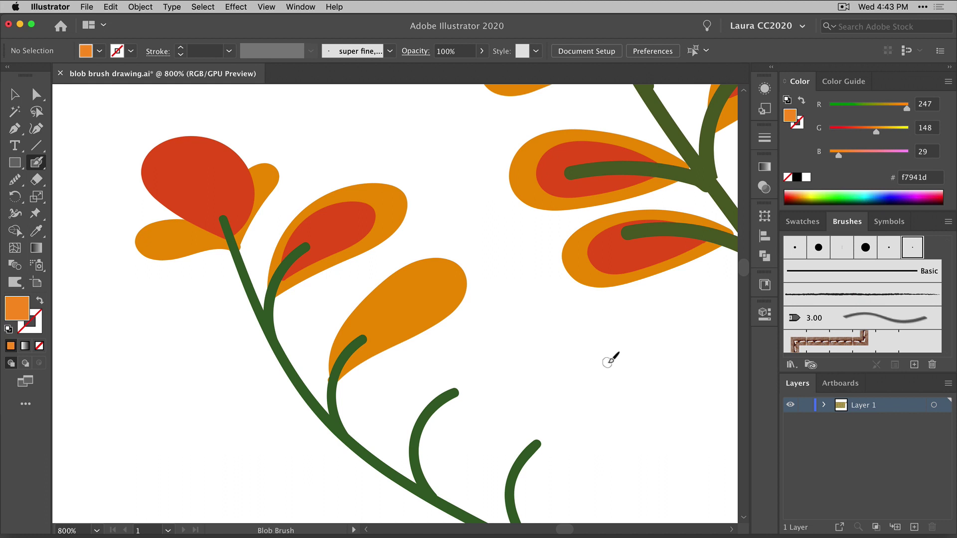
{"action": "left_click", "coordinate": [913, 250]}
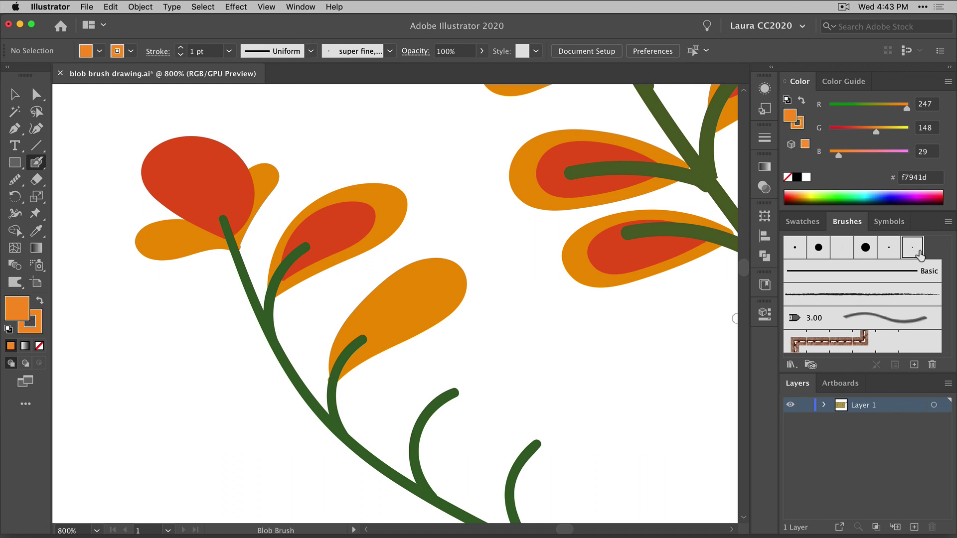
{"action": "mouse_move", "coordinate": [505, 336]}
{"action": "left_mouse_down"}
{"action": "mouse_move", "coordinate": [605, 404]}
{"action": "mouse_move", "coordinate": [660, 462]}
{"action": "left_mouse_up"}
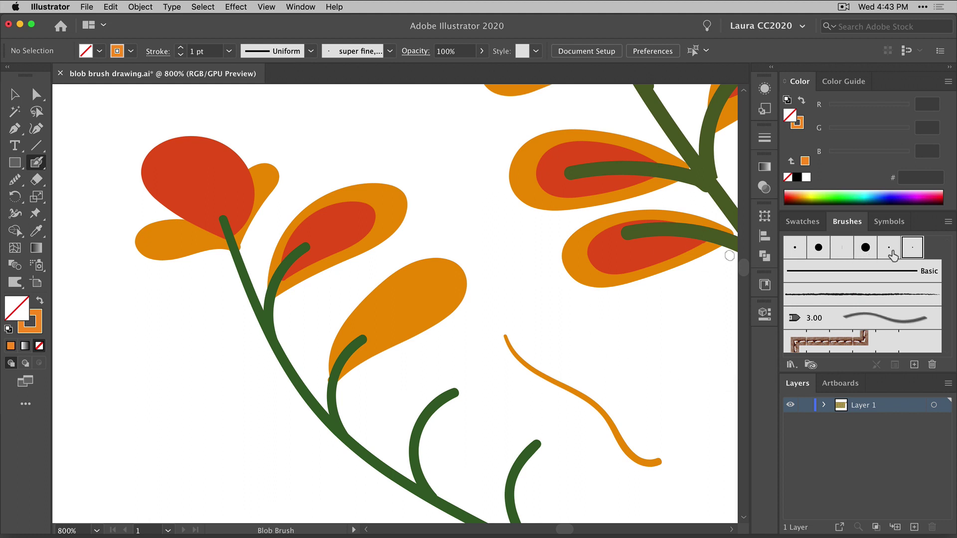
{"action": "left_click", "coordinate": [891, 252]}
{"action": "mouse_move", "coordinate": [532, 311]}
{"action": "left_mouse_down"}
{"action": "mouse_move", "coordinate": [556, 330]}
{"action": "mouse_move", "coordinate": [659, 377]}
{"action": "mouse_move", "coordinate": [694, 428]}
{"action": "left_mouse_up"}
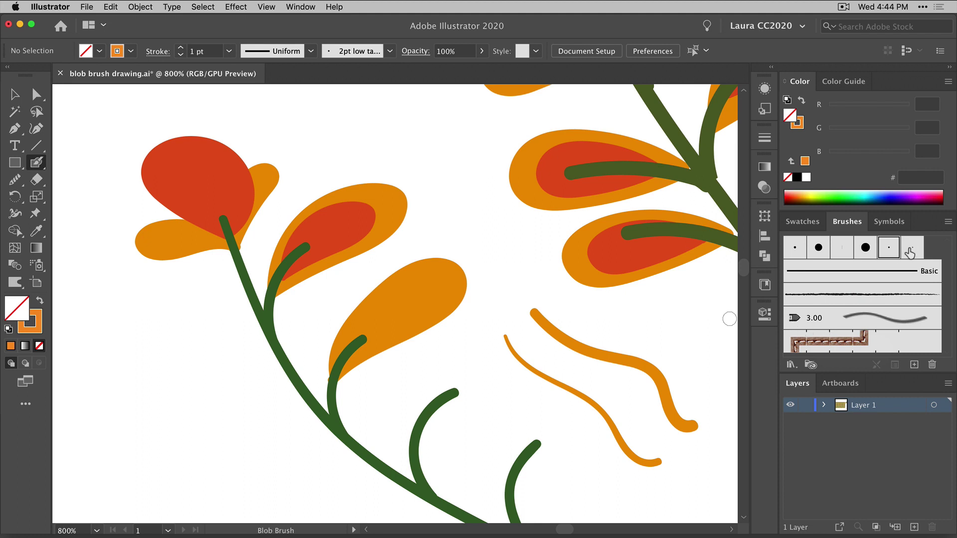
{"action": "left_click", "coordinate": [919, 251]}
{"action": "mouse_move", "coordinate": [490, 355]}
{"action": "left_mouse_down"}
{"action": "mouse_move", "coordinate": [573, 412]}
{"action": "mouse_move", "coordinate": [625, 467]}
{"action": "left_mouse_up"}
{"action": "mouse_move", "coordinate": [518, 318]}
{"action": "left_mouse_down"}
{"action": "mouse_move", "coordinate": [663, 409]}
{"action": "mouse_move", "coordinate": [691, 450]}
{"action": "left_mouse_up"}
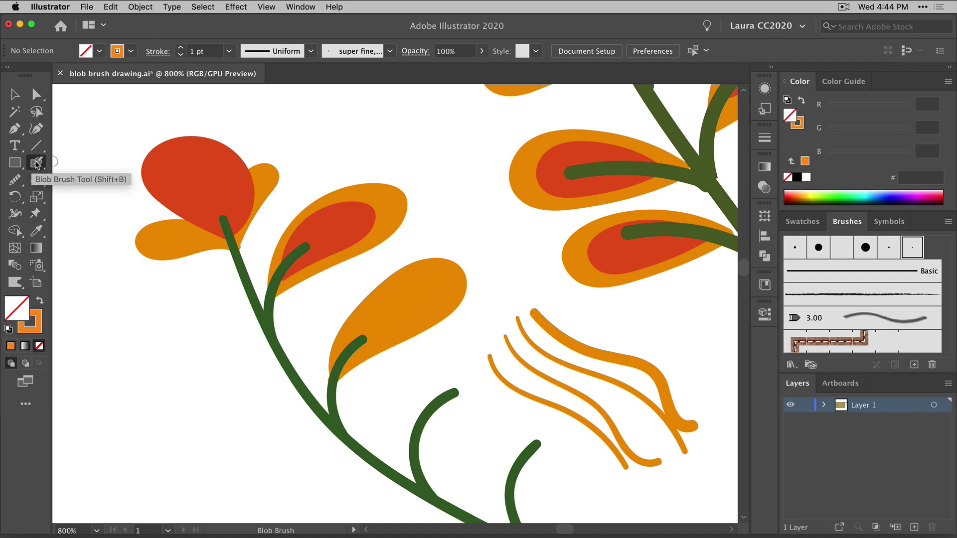
{"action": "double_click", "coordinate": [34, 164]}
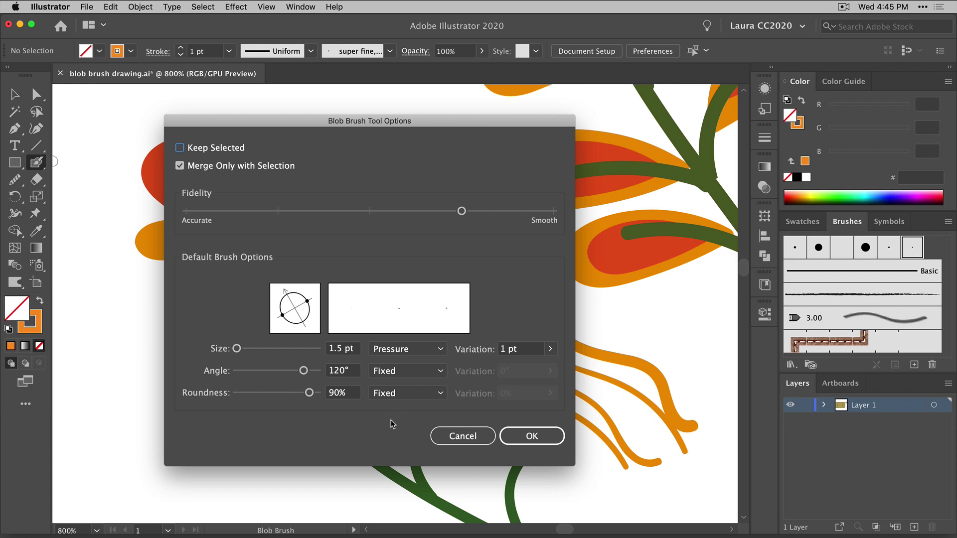
{"action": "left_click", "coordinate": [454, 438]}
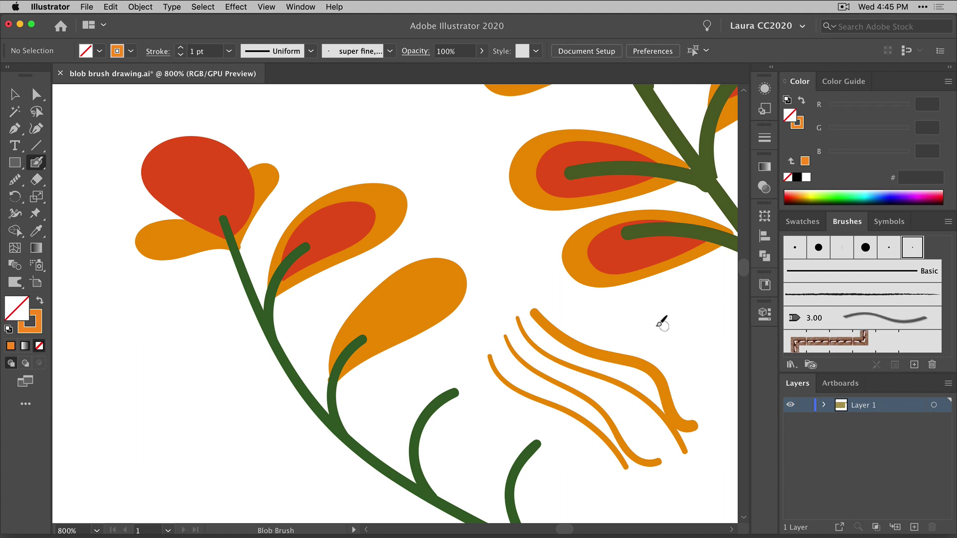
- Delete the four orange strokes, then open and cancel the 2pt low taper options and the New Brush dialog
{"action": "left_click_drag", "start_coordinate": [626, 323], "coordinate": [510, 421]}
{"action": "key", "text": "Delete"}
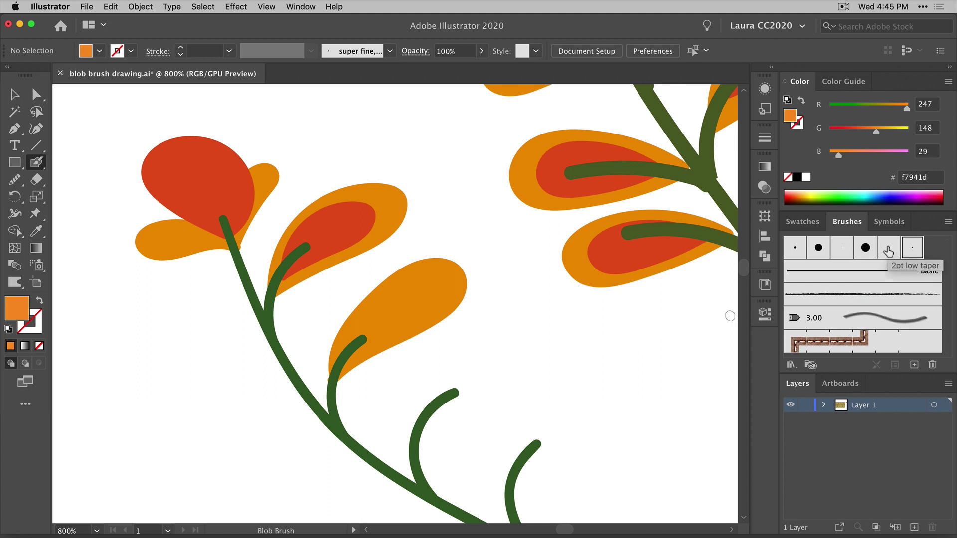
{"action": "double_click", "coordinate": [892, 250]}
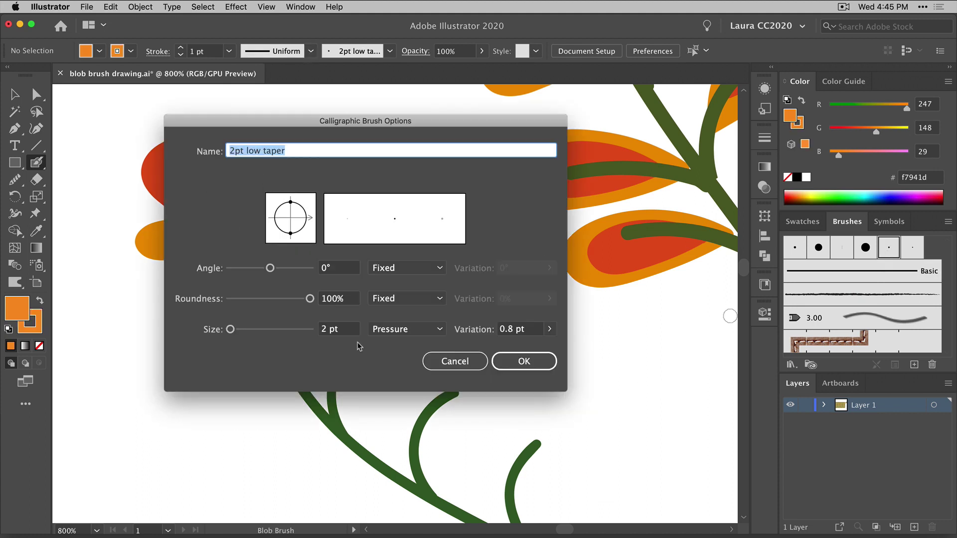
{"action": "left_click", "coordinate": [455, 362]}
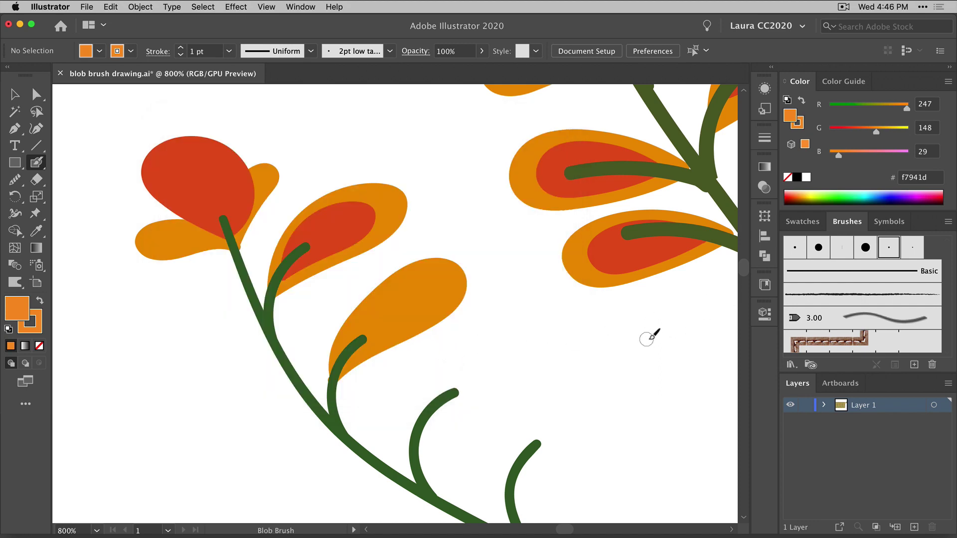
{"action": "left_click", "coordinate": [916, 366]}
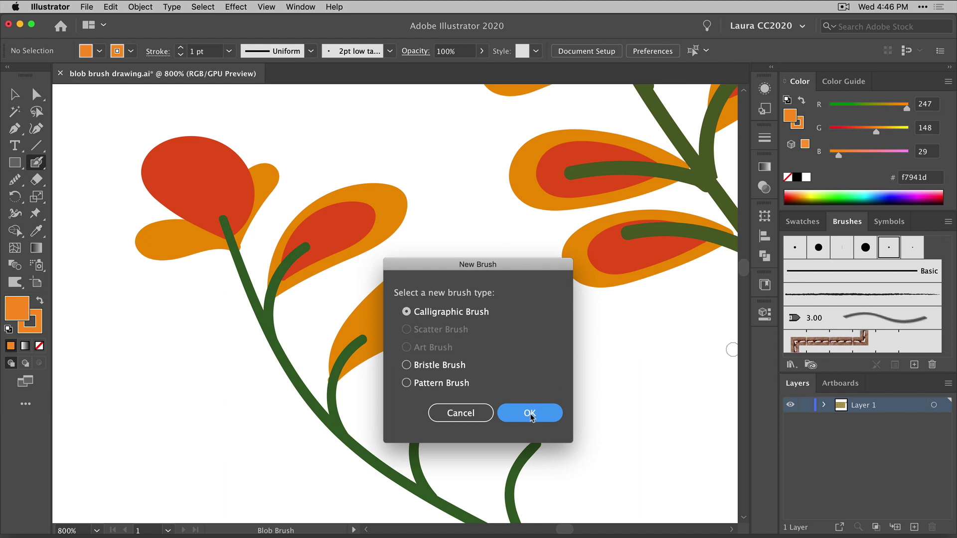
{"action": "left_click", "coordinate": [457, 413]}
{"action": "double_click", "coordinate": [887, 249]}
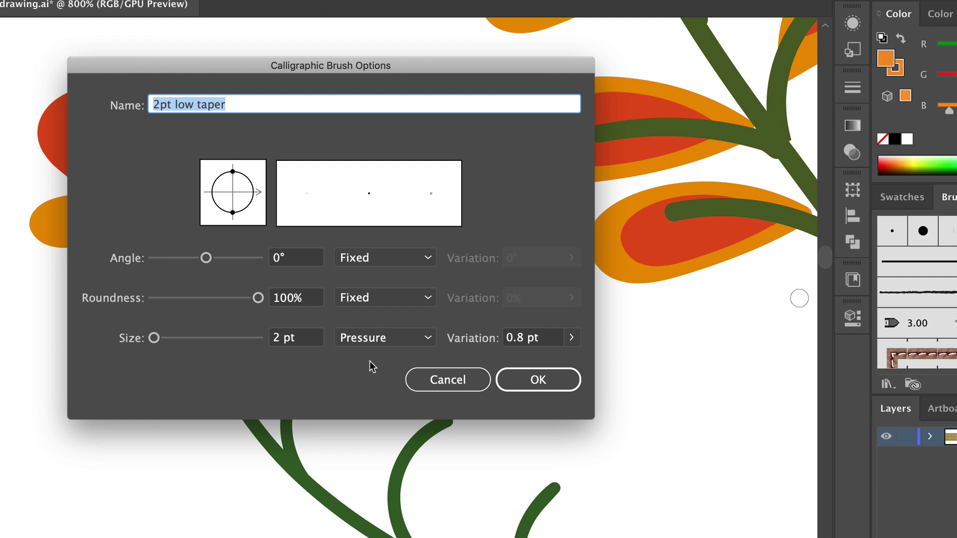
{"action": "left_click", "coordinate": [428, 338]}
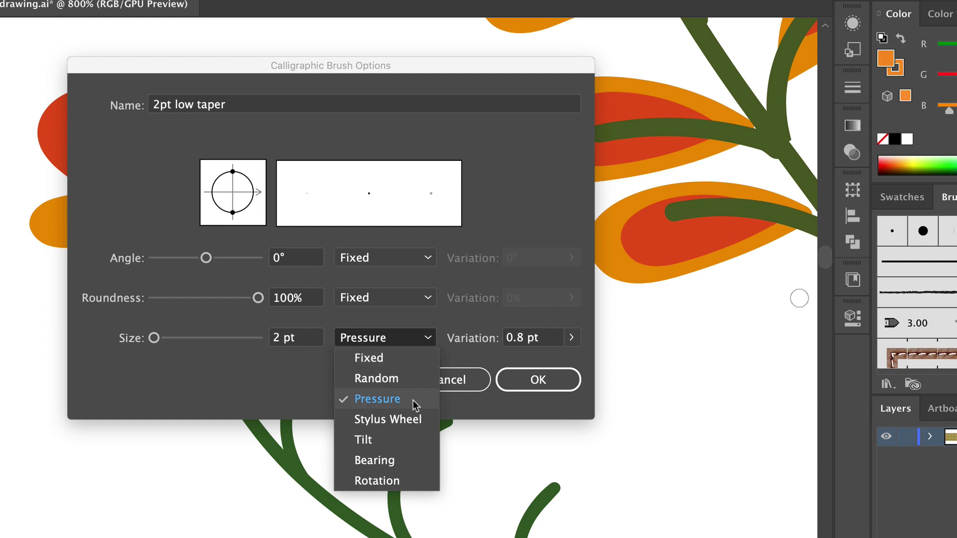
{"action": "left_click", "coordinate": [188, 352]}
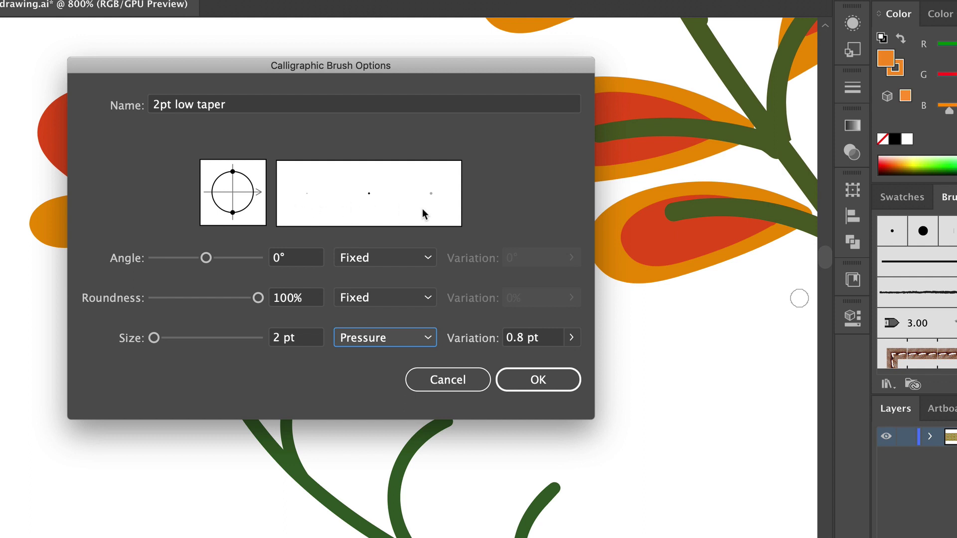
{"action": "left_click_drag", "start_coordinate": [154, 339], "coordinate": [170, 345]}
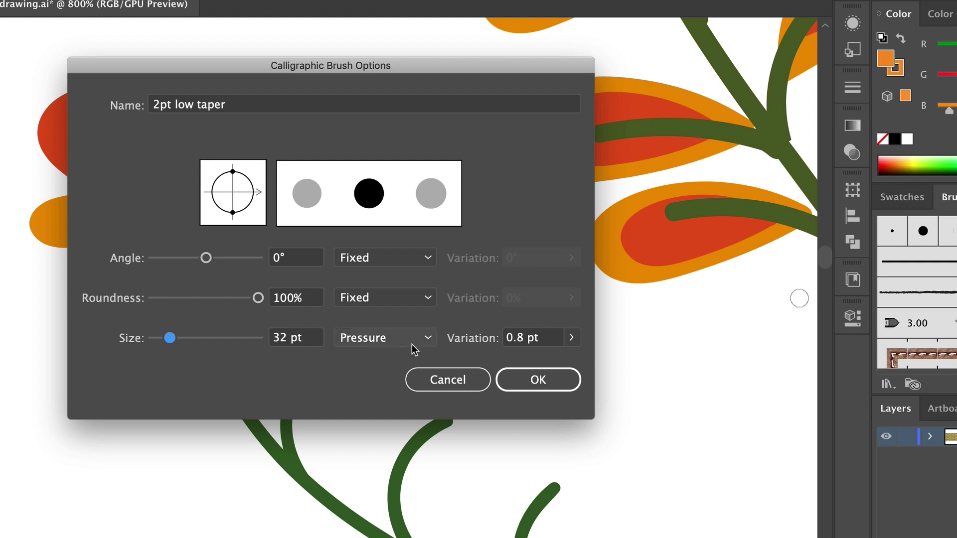
{"action": "left_click", "coordinate": [572, 339]}
{"action": "left_click_drag", "start_coordinate": [505, 360], "coordinate": [540, 362]}
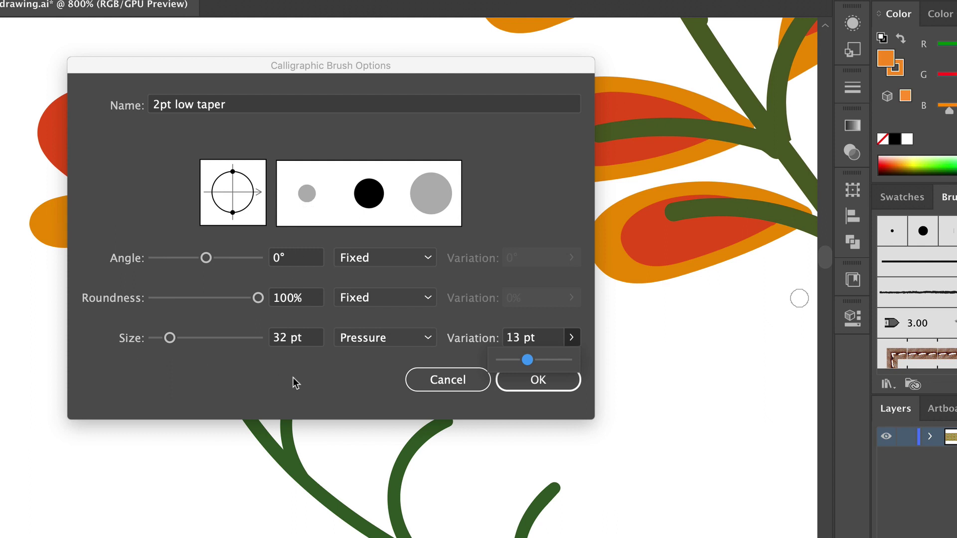
{"action": "left_click_drag", "start_coordinate": [287, 338], "coordinate": [267, 344]}
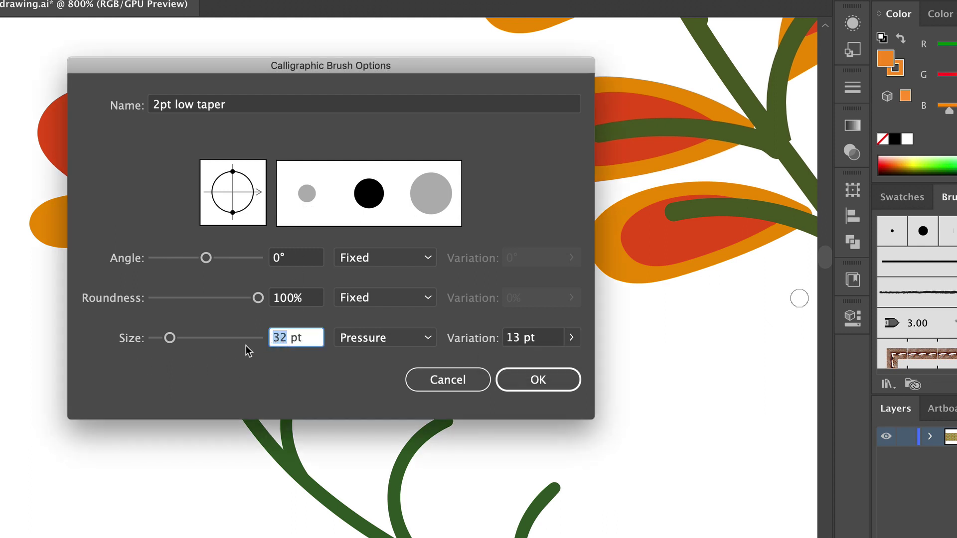
{"action": "type", "text": "2"}
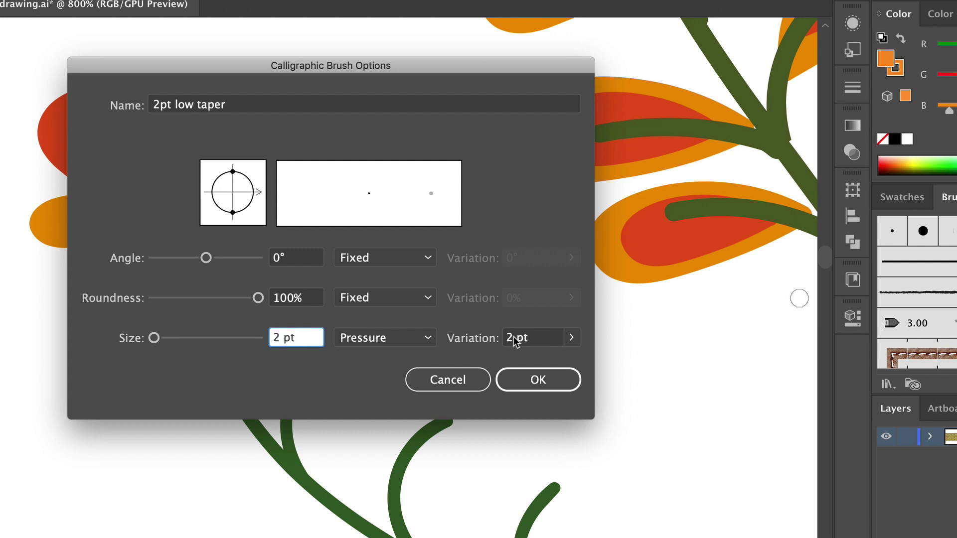
{"action": "left_click_drag", "start_coordinate": [513, 341], "coordinate": [500, 342]}
- Give the 2pt low taper brush a 0.8 pt size variation and keep its roundness Fixed
{"action": "type", "text": ".8"}
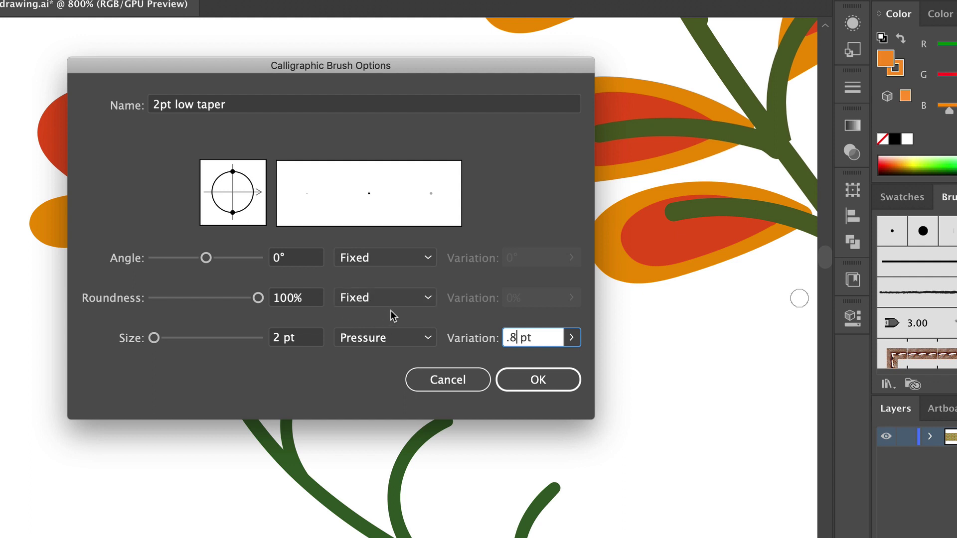
{"action": "left_click", "coordinate": [424, 300]}
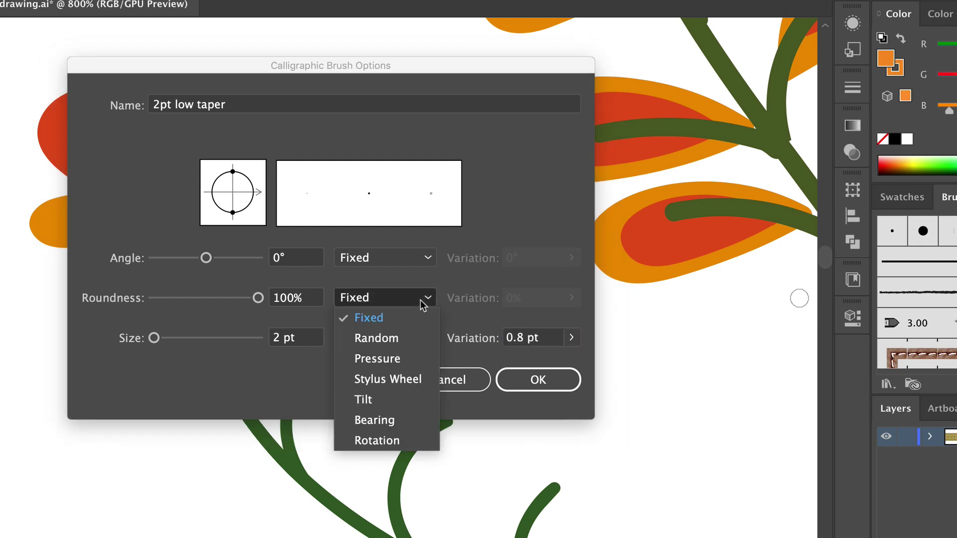
{"action": "left_click", "coordinate": [416, 281]}
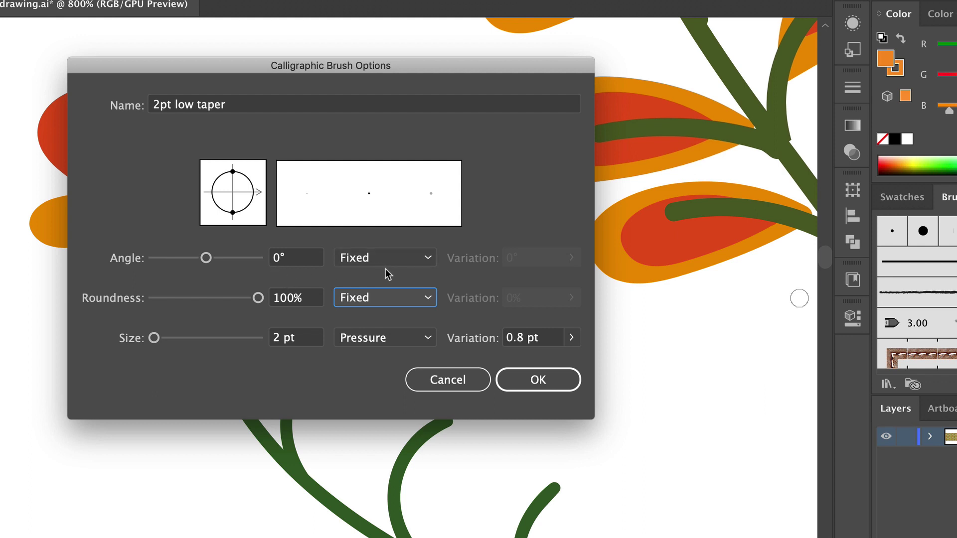
- Confirm the 2pt low taper settings, paint two curved orange test strokes beside the stems, and select them
{"action": "left_click", "coordinate": [551, 379]}
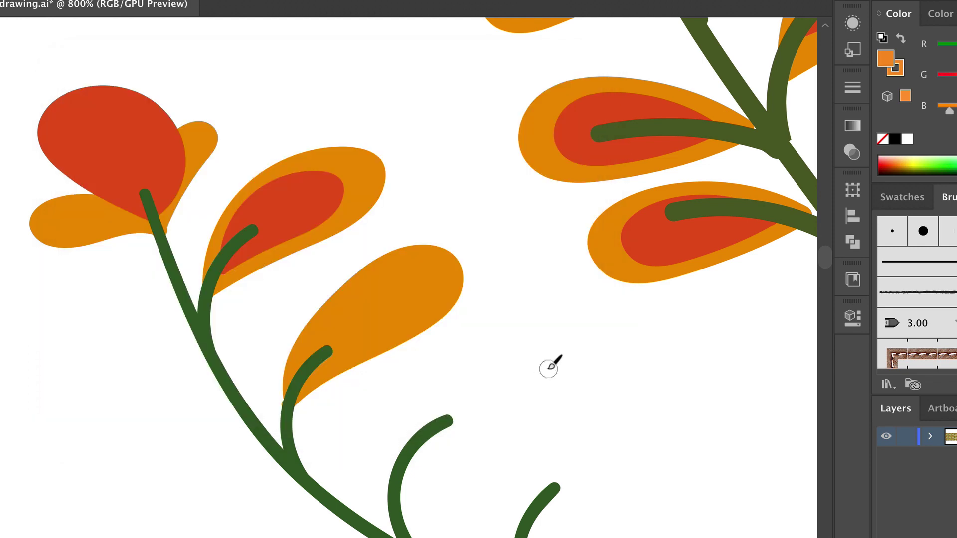
{"action": "mouse_move", "coordinate": [502, 317]}
{"action": "left_mouse_down"}
{"action": "mouse_move", "coordinate": [506, 337]}
{"action": "mouse_move", "coordinate": [612, 443]}
{"action": "mouse_move", "coordinate": [618, 473]}
{"action": "left_mouse_up"}
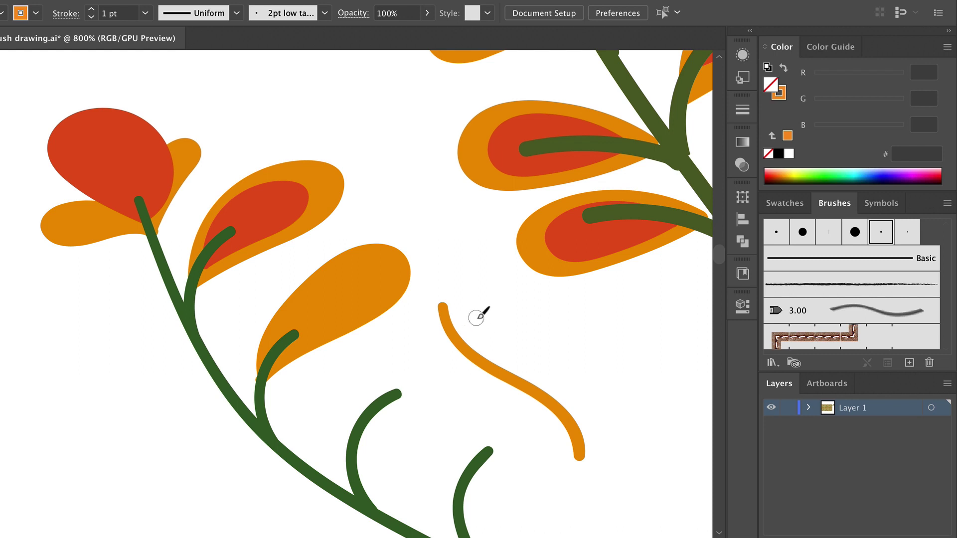
{"action": "mouse_move", "coordinate": [477, 317]}
{"action": "left_mouse_down"}
{"action": "mouse_move", "coordinate": [600, 389]}
{"action": "mouse_move", "coordinate": [620, 422]}
{"action": "mouse_move", "coordinate": [642, 496]}
{"action": "left_mouse_up"}
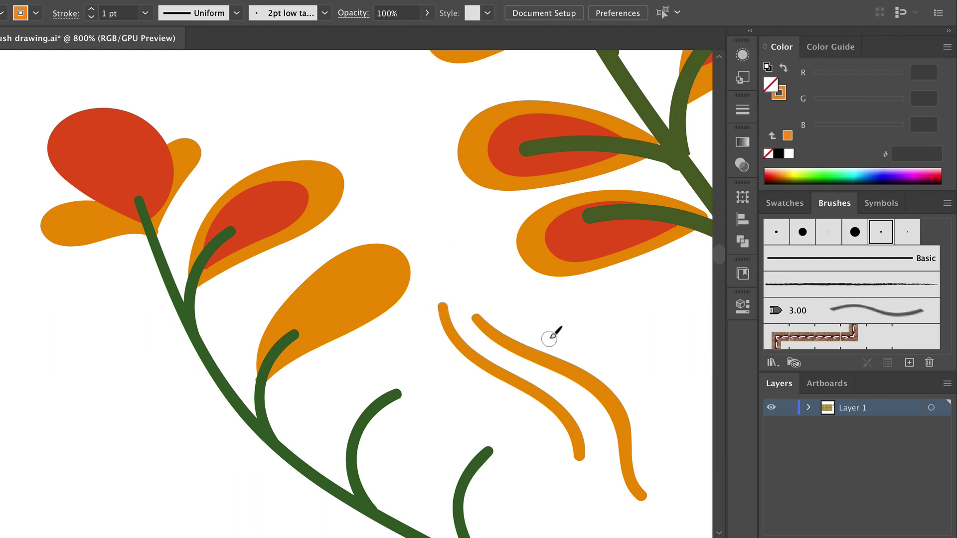
{"action": "left_click_drag", "start_coordinate": [572, 337], "coordinate": [504, 383]}
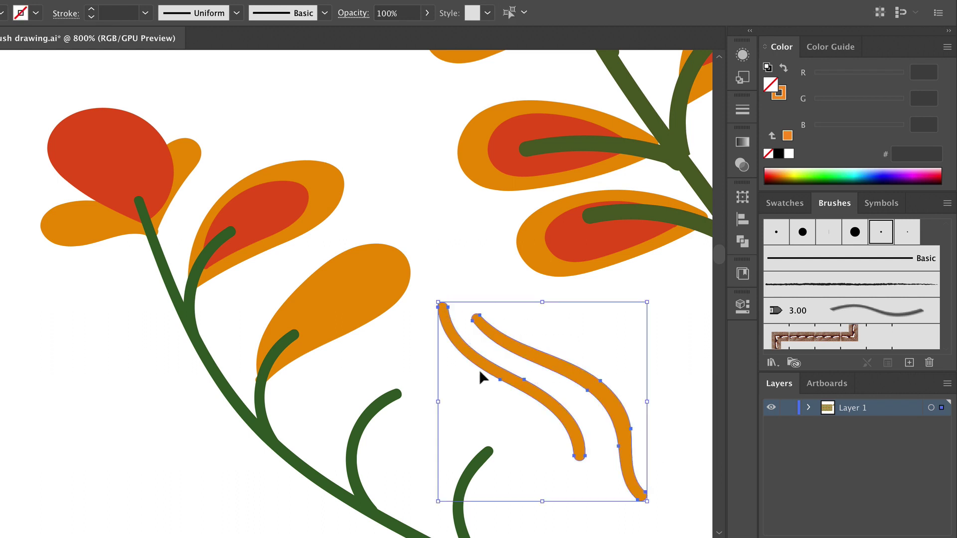
- Delete the test strokes and reshape the super fine, low taper brush tip to 44° angle, 19% roundness
{"action": "key", "text": "Delete"}
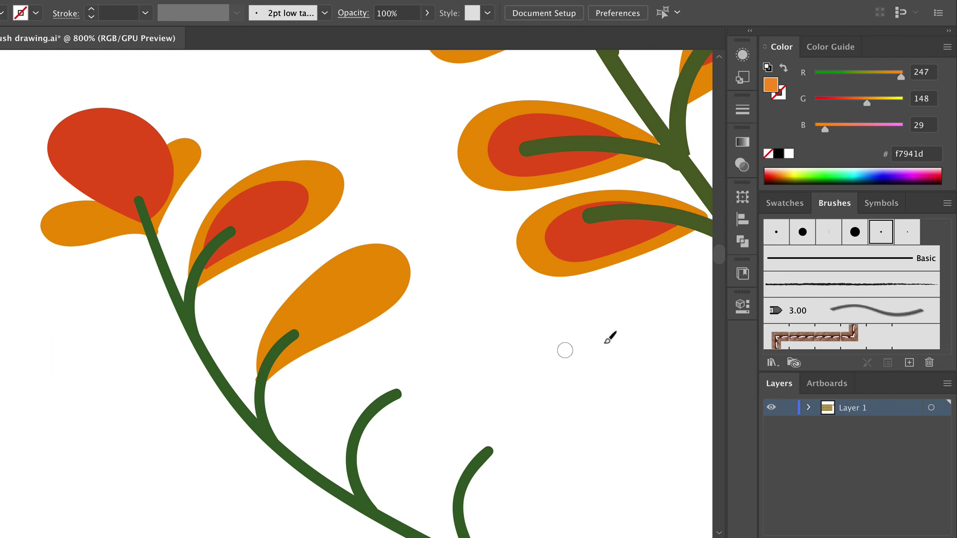
{"action": "double_click", "coordinate": [909, 238]}
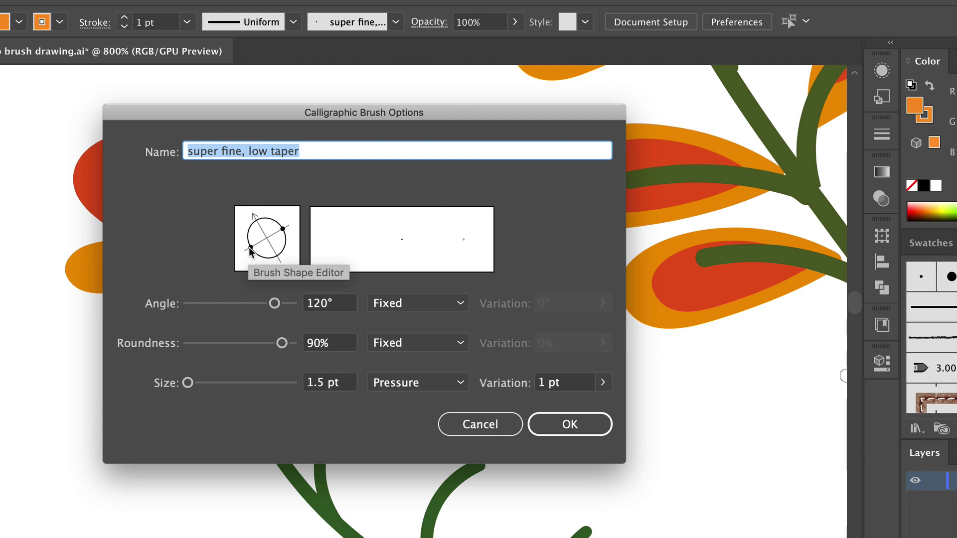
{"action": "mouse_move", "coordinate": [250, 247]}
{"action": "left_mouse_down"}
{"action": "mouse_move", "coordinate": [261, 242]}
{"action": "mouse_move", "coordinate": [249, 251]}
{"action": "mouse_move", "coordinate": [263, 217]}
{"action": "mouse_move", "coordinate": [273, 218]}
{"action": "mouse_move", "coordinate": [259, 217]}
{"action": "mouse_move", "coordinate": [251, 225]}
{"action": "mouse_move", "coordinate": [280, 220]}
{"action": "mouse_move", "coordinate": [254, 215]}
{"action": "left_mouse_up"}
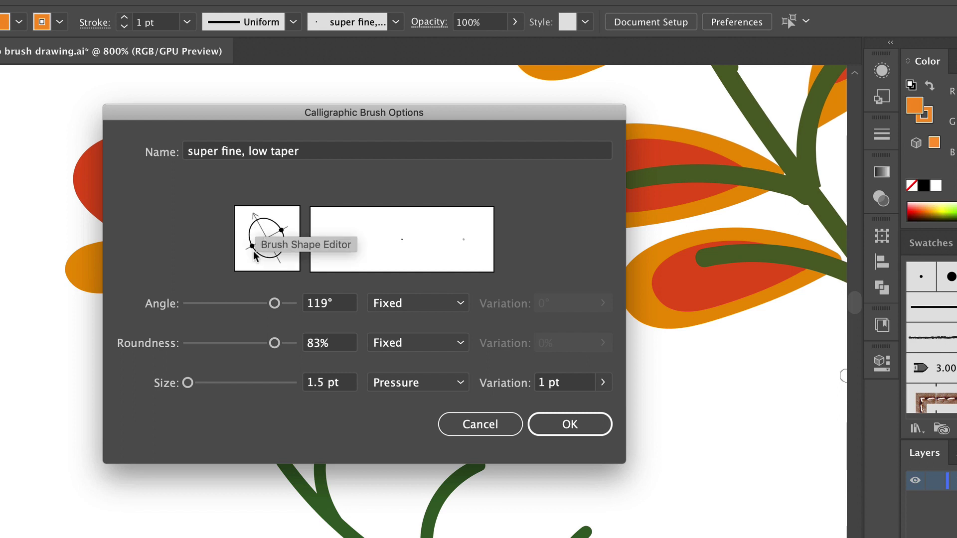
{"action": "mouse_move", "coordinate": [252, 248]}
{"action": "left_mouse_down"}
{"action": "mouse_move", "coordinate": [264, 239]}
{"action": "mouse_move", "coordinate": [268, 210]}
{"action": "mouse_move", "coordinate": [299, 222]}
{"action": "left_mouse_up"}
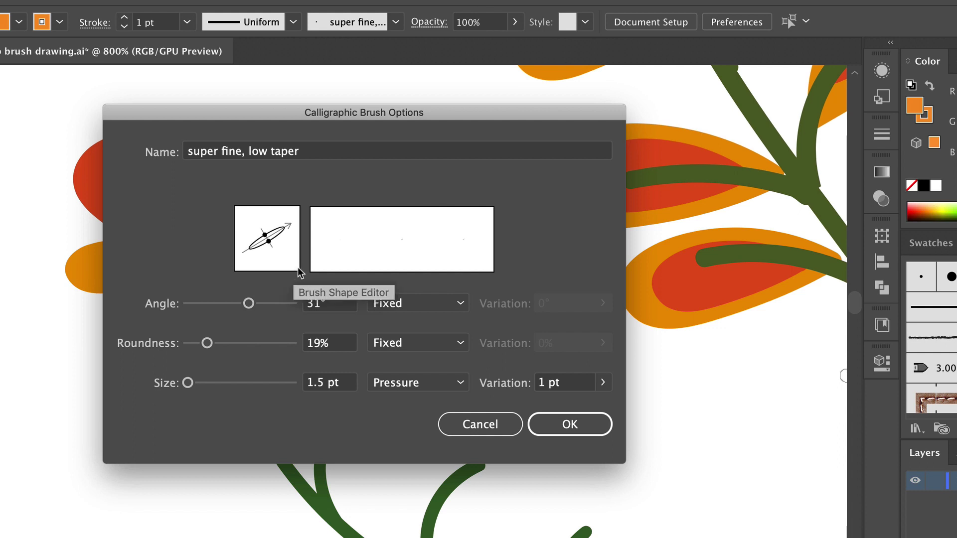
{"action": "left_click_drag", "start_coordinate": [289, 228], "coordinate": [287, 219]}
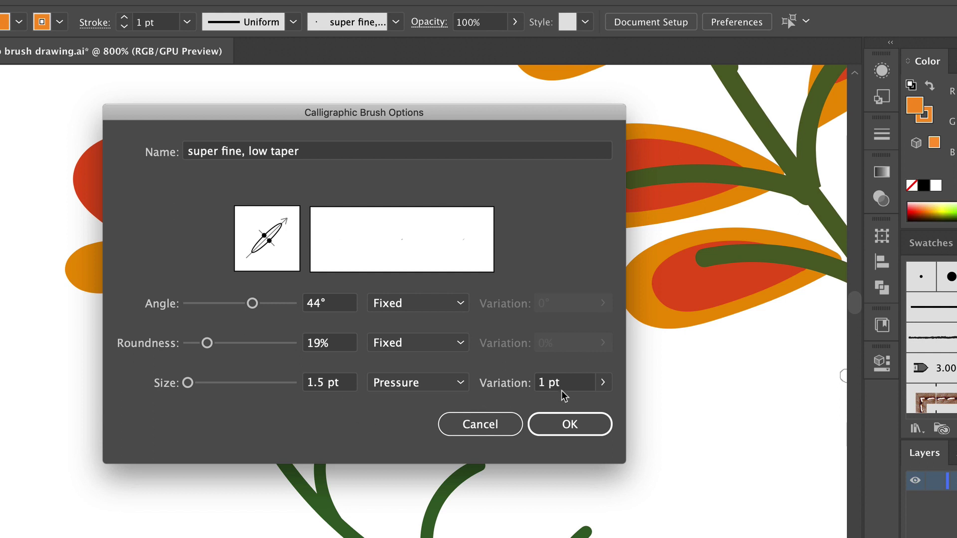
{"action": "left_click", "coordinate": [463, 428]}
- Close the brush options, paint three orange test strokes, and select them
{"action": "left_click", "coordinate": [511, 428]}
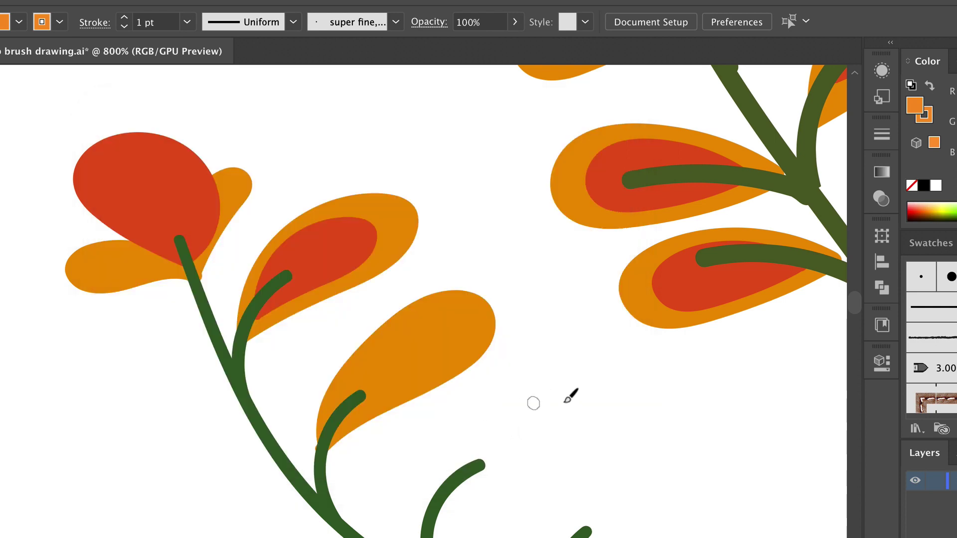
{"action": "mouse_move", "coordinate": [555, 334]}
{"action": "left_mouse_down"}
{"action": "mouse_move", "coordinate": [559, 358]}
{"action": "mouse_move", "coordinate": [720, 449]}
{"action": "left_mouse_up"}
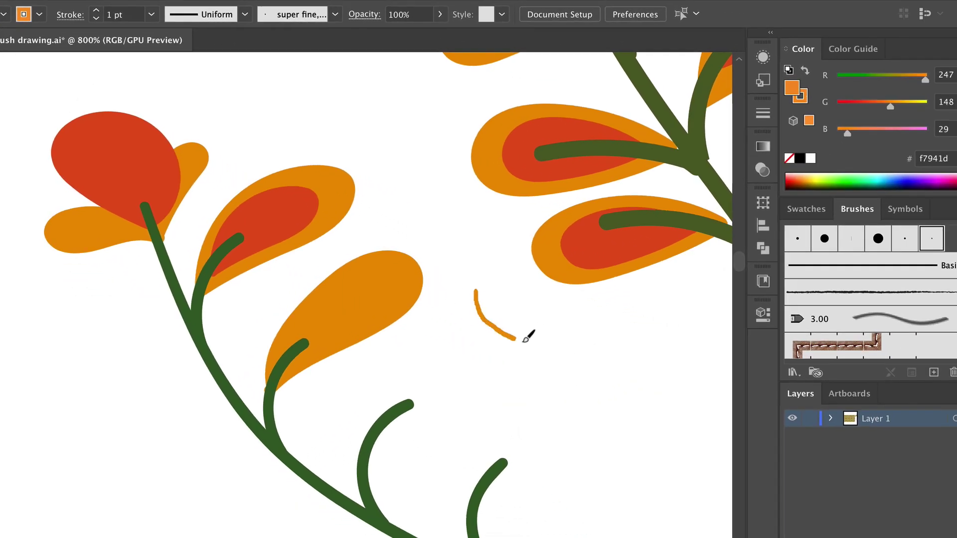
{"action": "mouse_move", "coordinate": [629, 391]}
{"action": "left_mouse_down"}
{"action": "mouse_move", "coordinate": [640, 473]}
{"action": "mouse_move", "coordinate": [678, 506]}
{"action": "left_mouse_up"}
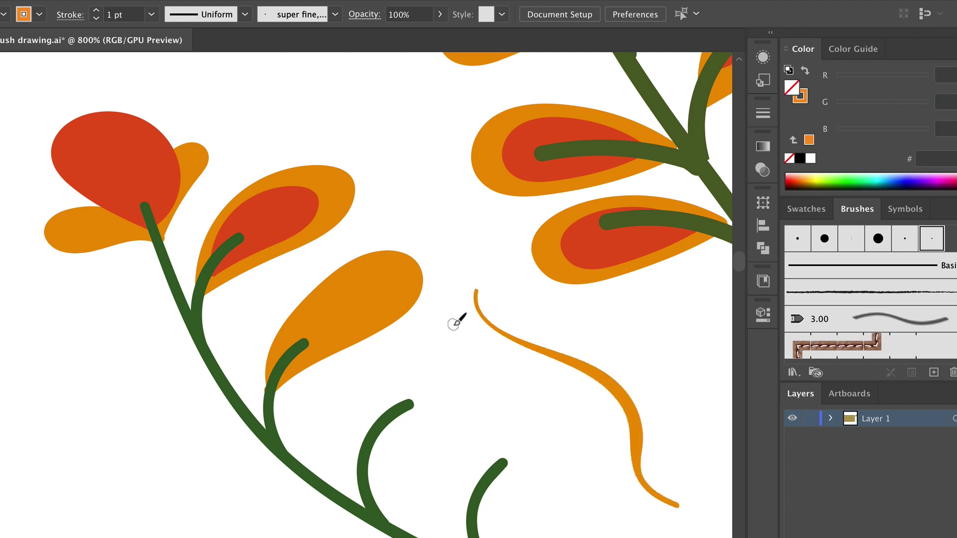
{"action": "mouse_move", "coordinate": [453, 327]}
{"action": "left_mouse_down"}
{"action": "mouse_move", "coordinate": [465, 351]}
{"action": "mouse_move", "coordinate": [519, 371]}
{"action": "mouse_move", "coordinate": [618, 465]}
{"action": "left_mouse_up"}
{"action": "key", "text": "v"}
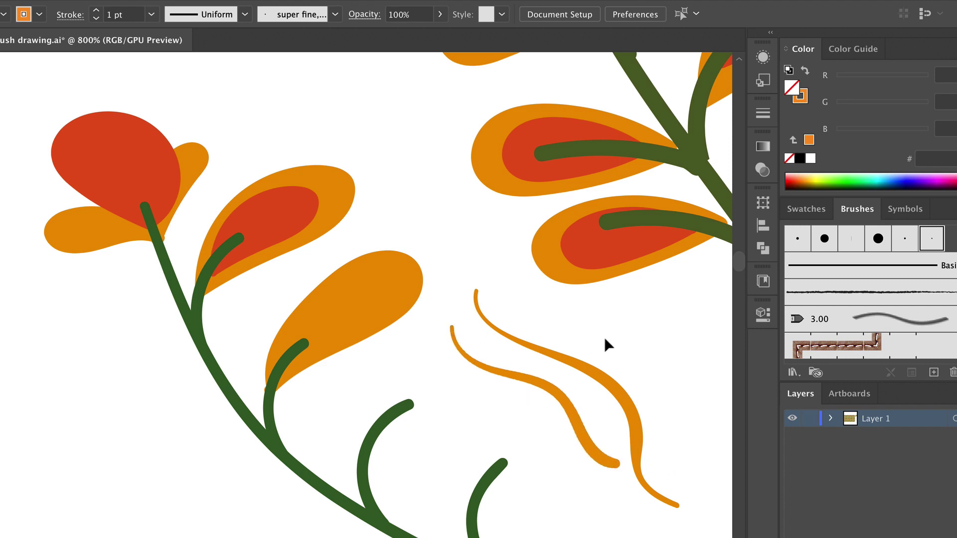
{"action": "mouse_move", "coordinate": [606, 339]}
{"action": "left_mouse_down"}
{"action": "mouse_move", "coordinate": [544, 397]}
{"action": "mouse_move", "coordinate": [579, 386]}
{"action": "left_mouse_up"}
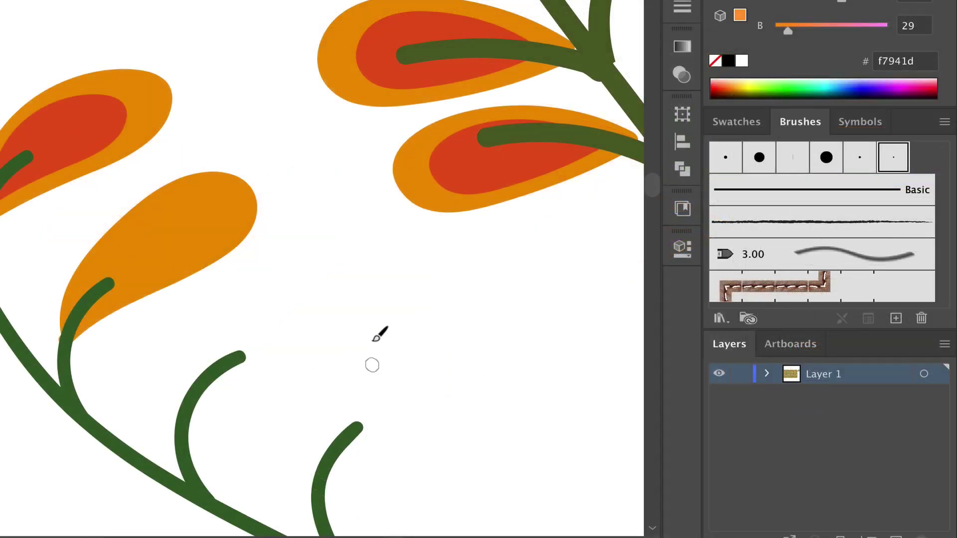
- Paint six diagonal orange strokes beside the stems, alternating thin and thick brushes
{"action": "mouse_move", "coordinate": [281, 293]}
{"action": "left_mouse_down"}
{"action": "mouse_move", "coordinate": [294, 321]}
{"action": "mouse_move", "coordinate": [519, 480]}
{"action": "left_mouse_up"}
{"action": "left_click_drag", "start_coordinate": [307, 277], "coordinate": [505, 447]}
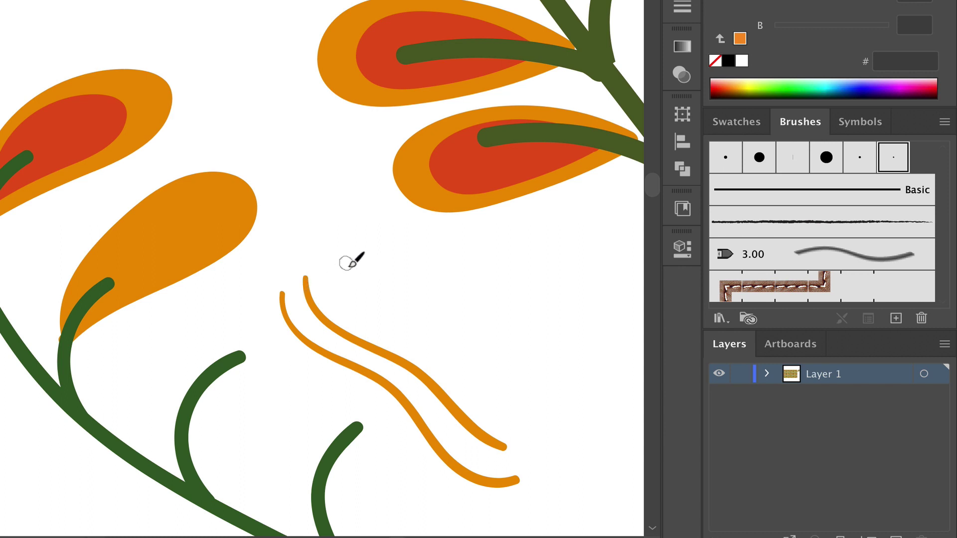
{"action": "mouse_move", "coordinate": [329, 250]}
{"action": "left_mouse_down"}
{"action": "mouse_move", "coordinate": [479, 359]}
{"action": "mouse_move", "coordinate": [530, 413]}
{"action": "left_mouse_up"}
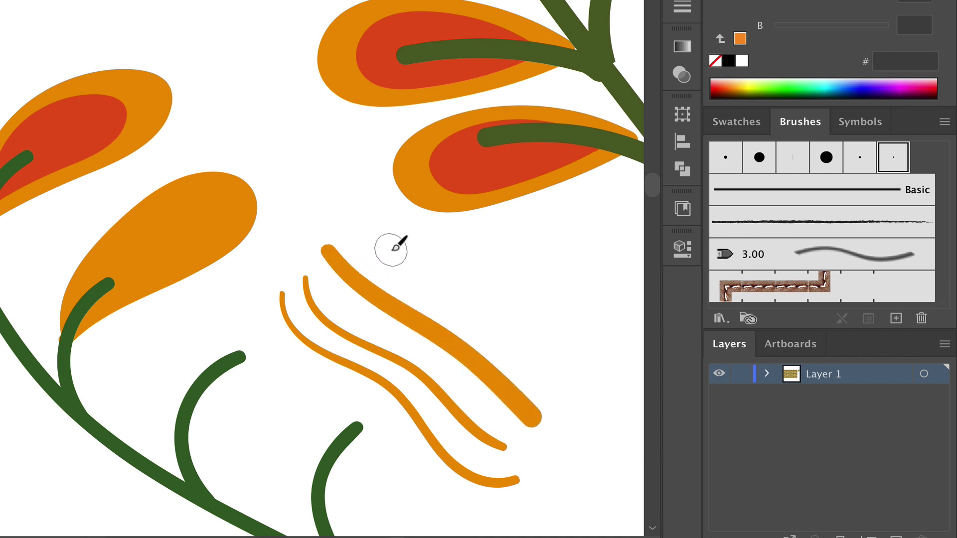
{"action": "mouse_move", "coordinate": [363, 238]}
{"action": "left_mouse_down"}
{"action": "mouse_move", "coordinate": [451, 286]}
{"action": "mouse_move", "coordinate": [572, 386]}
{"action": "left_mouse_up"}
{"action": "mouse_move", "coordinate": [466, 258]}
{"action": "left_mouse_down"}
{"action": "mouse_move", "coordinate": [541, 295]}
{"action": "mouse_move", "coordinate": [597, 339]}
{"action": "mouse_move", "coordinate": [597, 385]}
{"action": "left_mouse_up"}
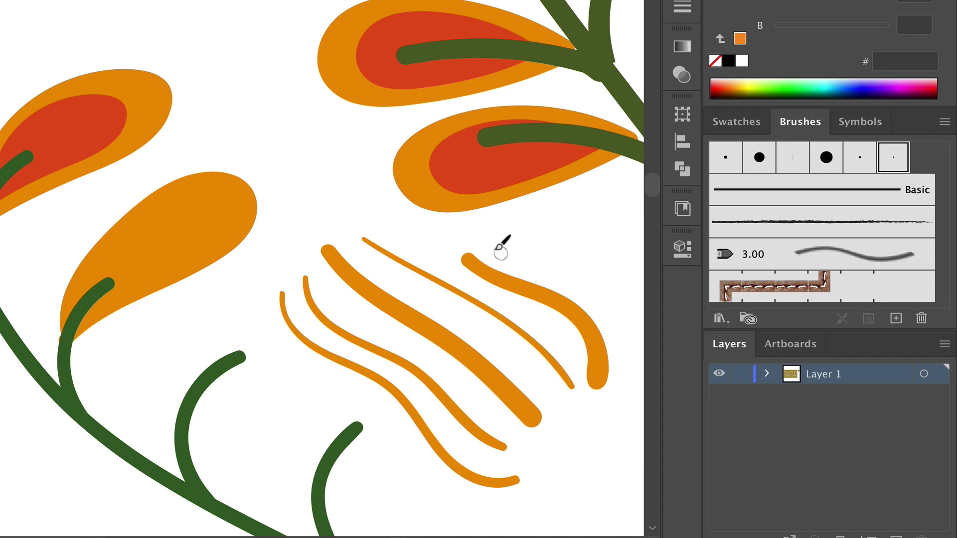
{"action": "mouse_move", "coordinate": [494, 243]}
{"action": "left_mouse_down"}
{"action": "mouse_move", "coordinate": [603, 287]}
{"action": "mouse_move", "coordinate": [631, 357]}
{"action": "left_mouse_up"}
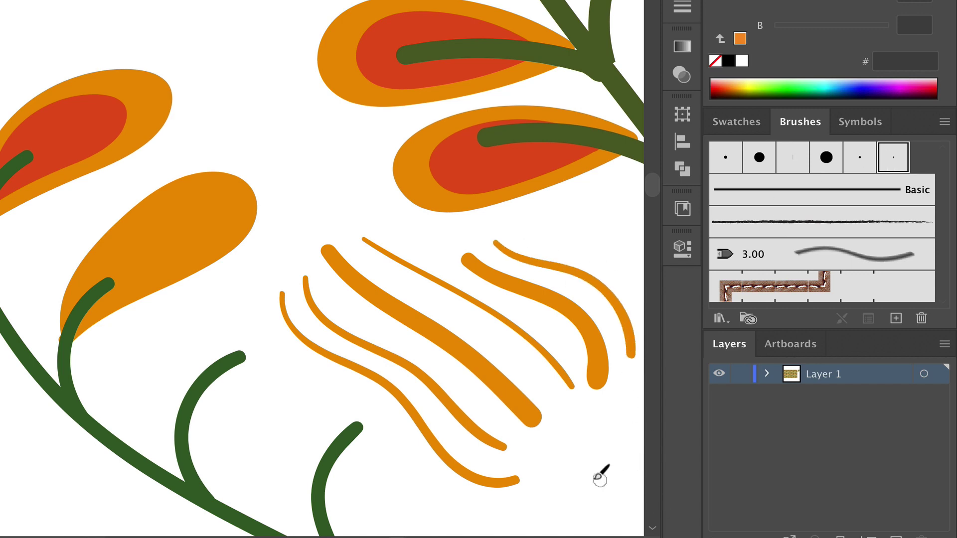